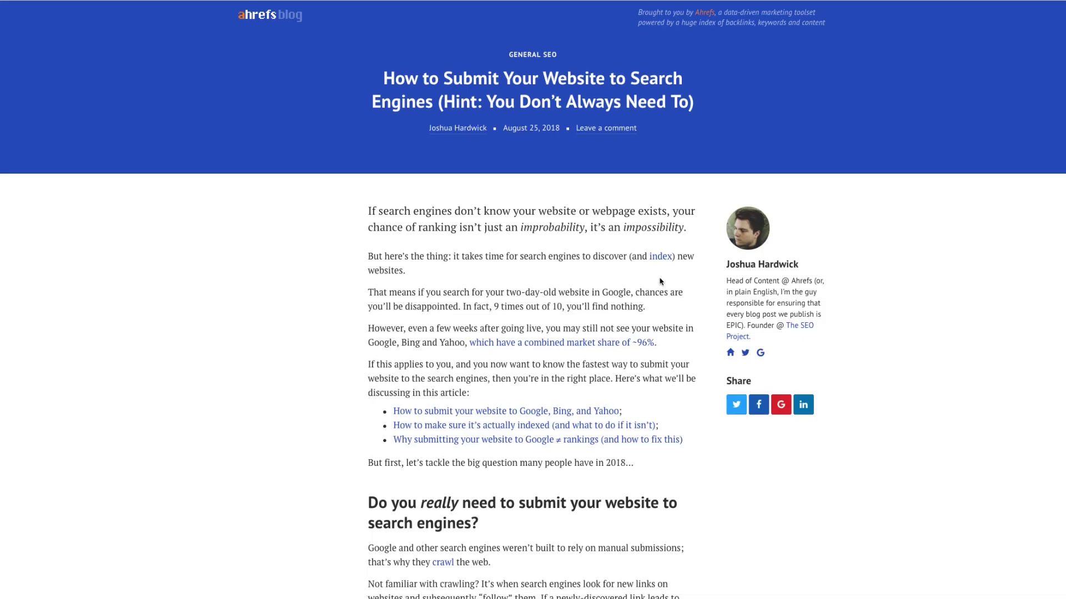
Scroll the Ahrefs guide down to its 'Found your sitemap?' section
scroll(660, 281, "down", 7)
scroll(660, 281, "down", 15)
scroll(660, 281, "down", 13)
scroll(659, 277, "down", 2)
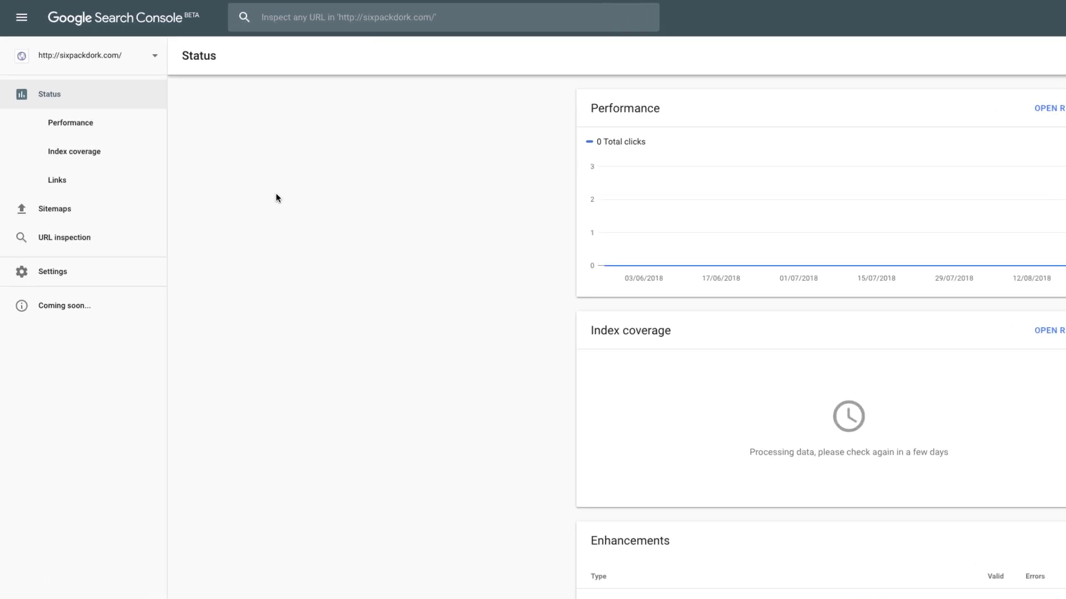
On the Sitemaps page, submit sitemap.xml and dismiss the confirmation
left_click(88, 262)
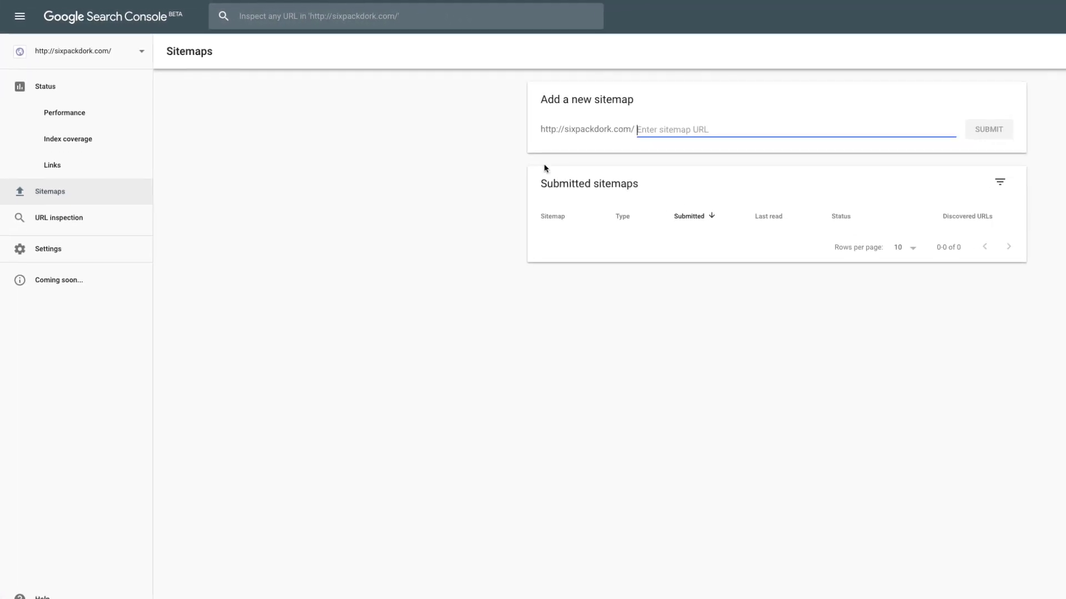
type("sitemap.xml")
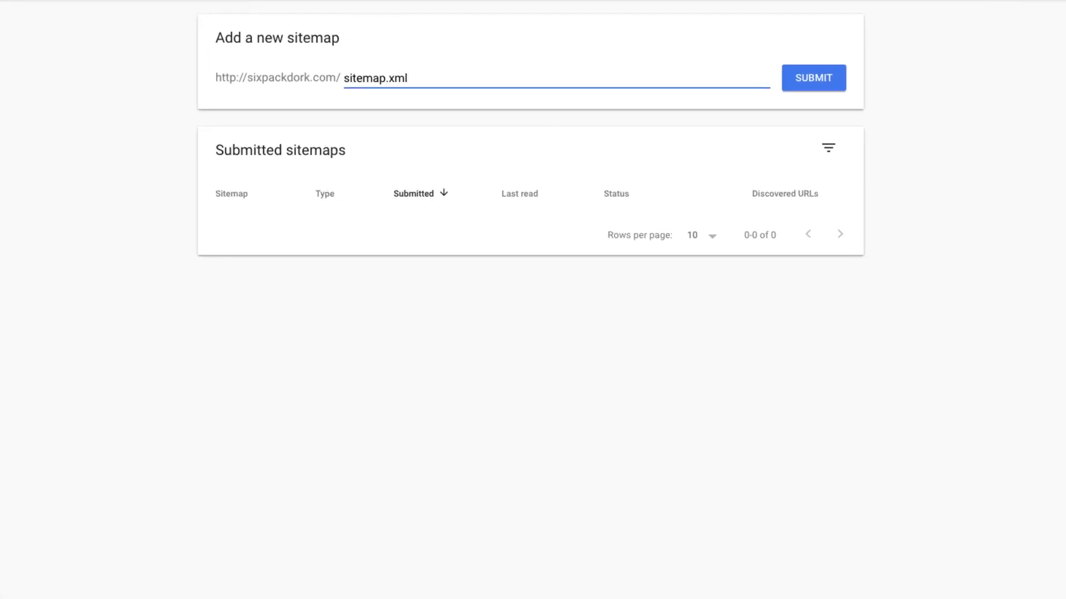
left_click(810, 79)
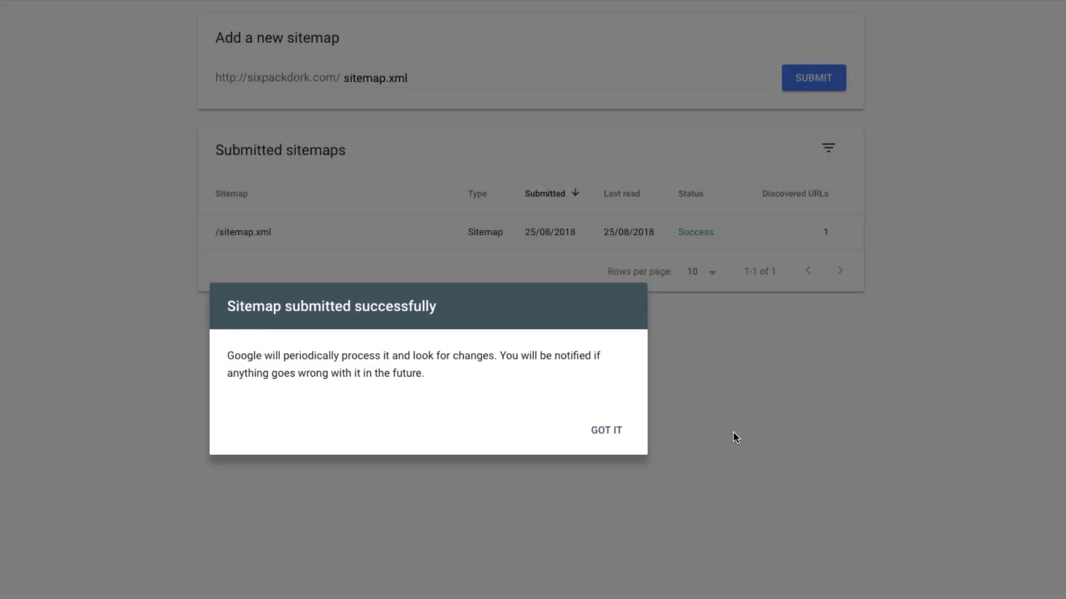
left_click(608, 431)
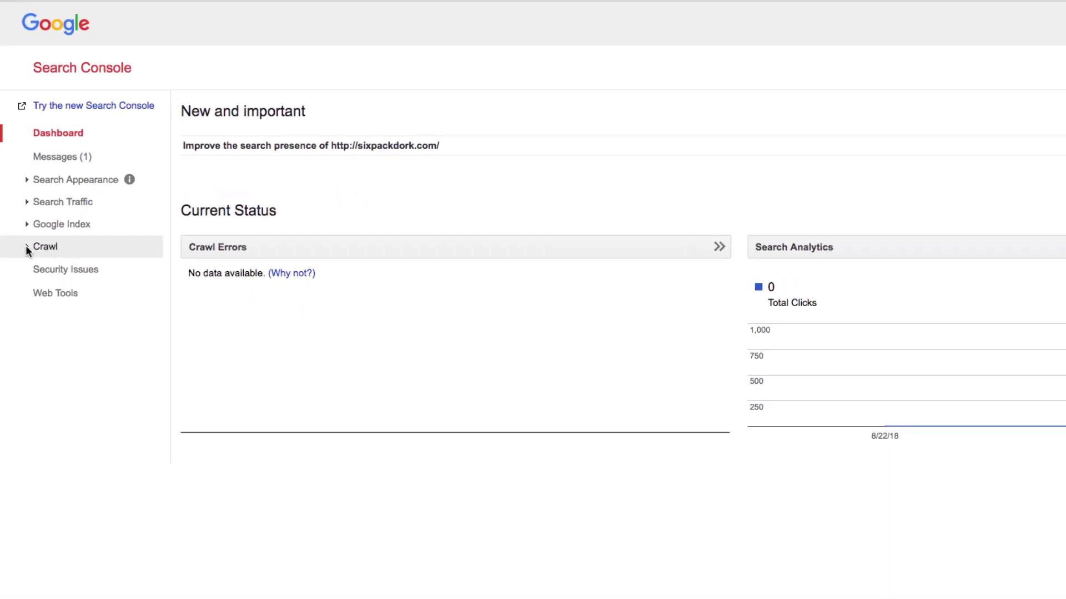
Check /sitemap.xml in the old console's Crawl > Sitemaps report, then go to Fetch as Google
left_click(26, 247)
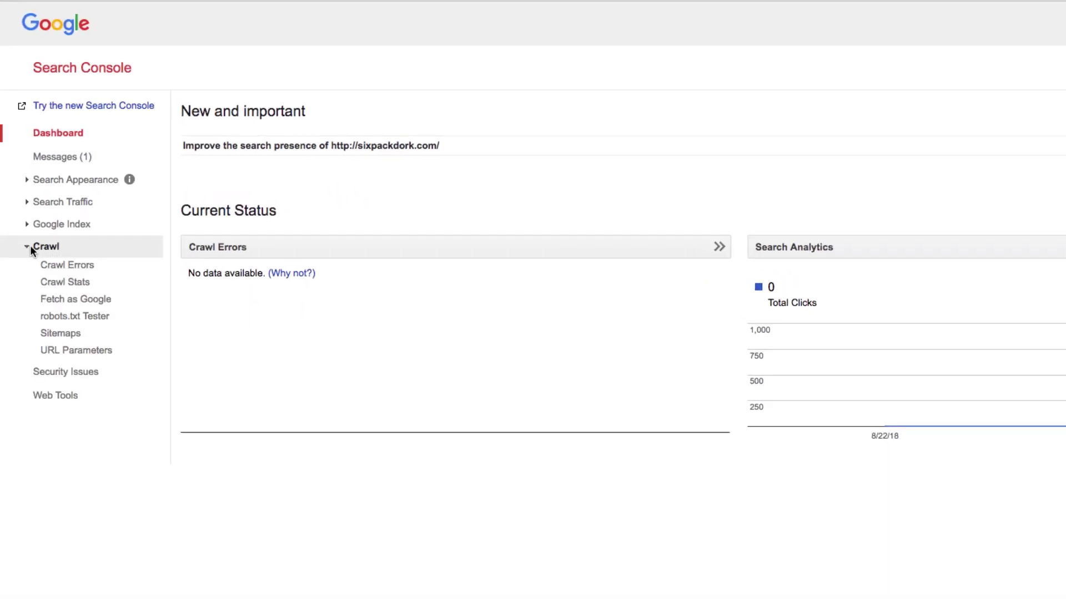
left_click(64, 335)
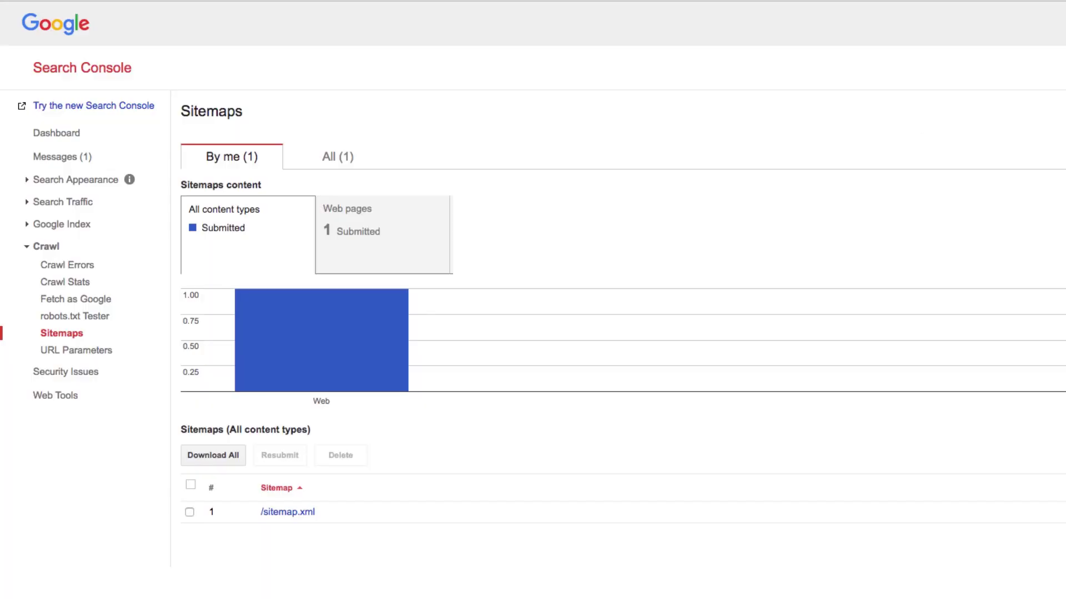
left_click(100, 305)
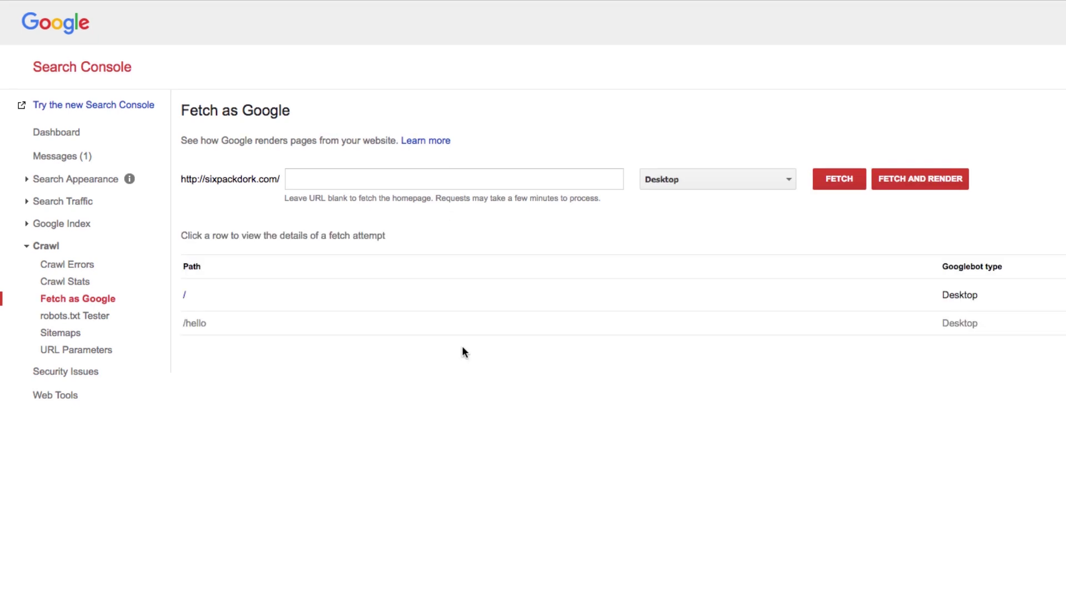
Fetch the homepage and request indexing with 'Crawl only this URL', then return to Sitemaps
left_click(844, 181)
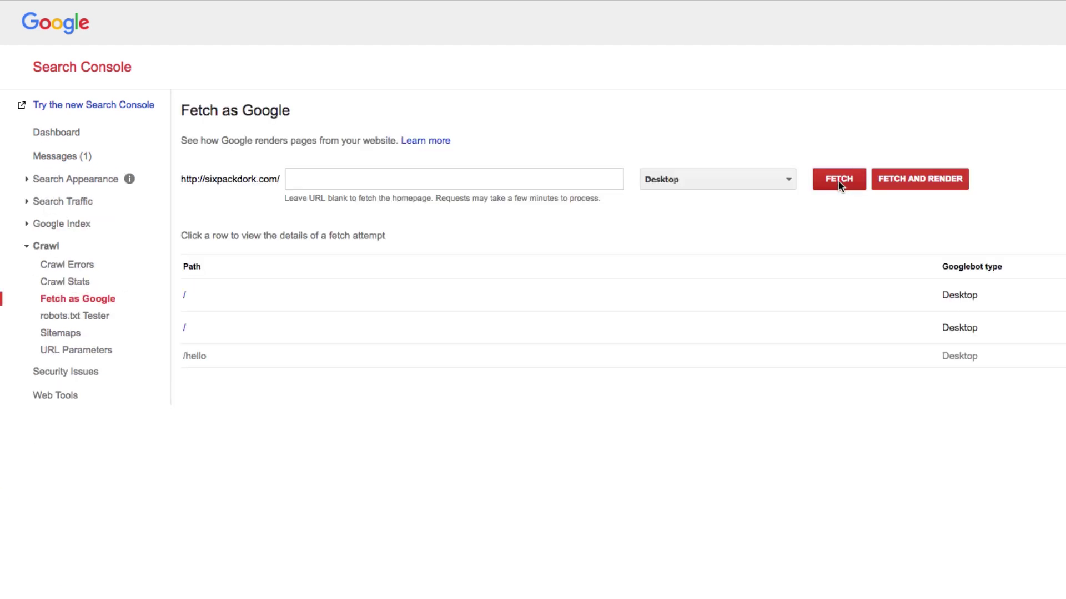
left_click(980, 153)
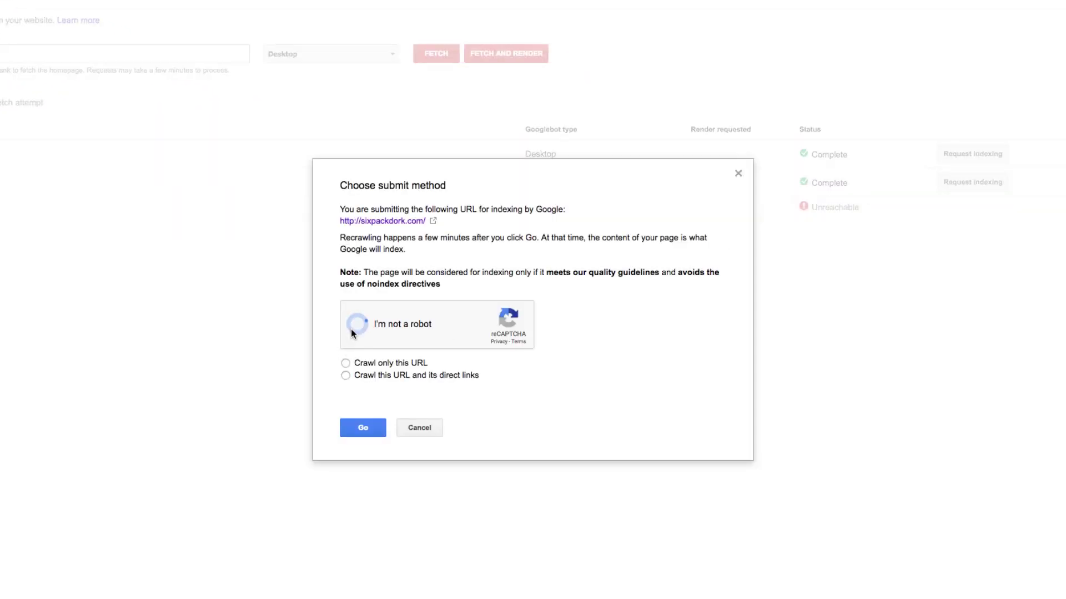
left_click(346, 363)
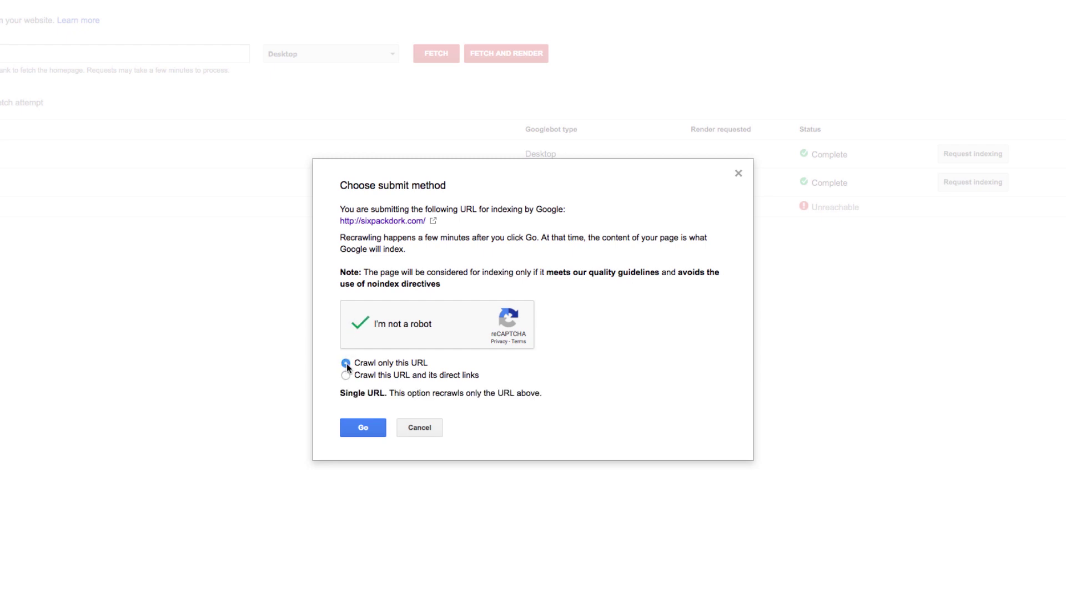
left_click(361, 427)
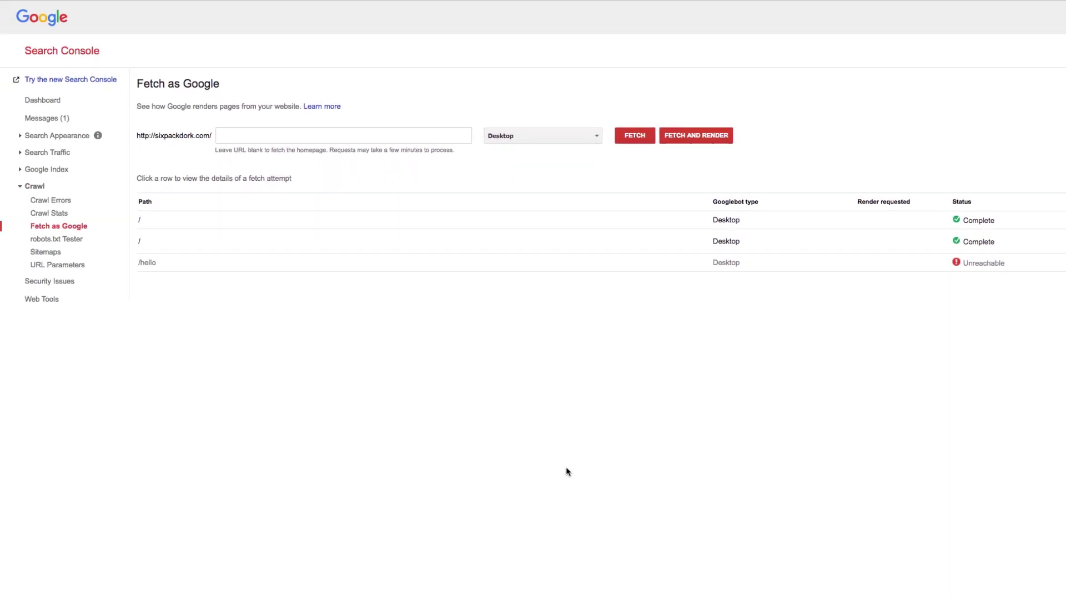
left_click(38, 254)
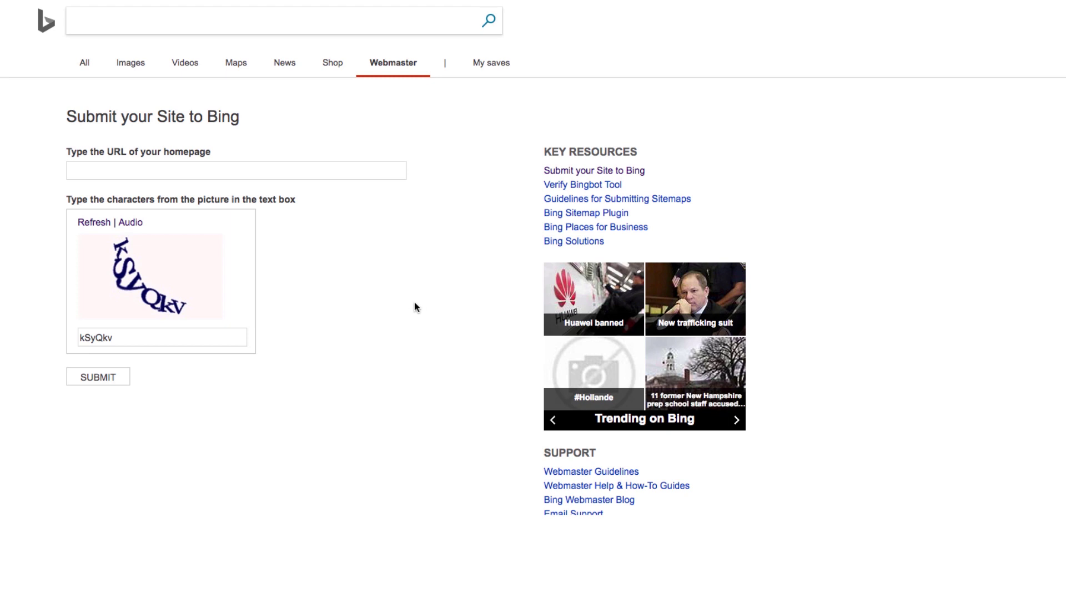
left_click(261, 167)
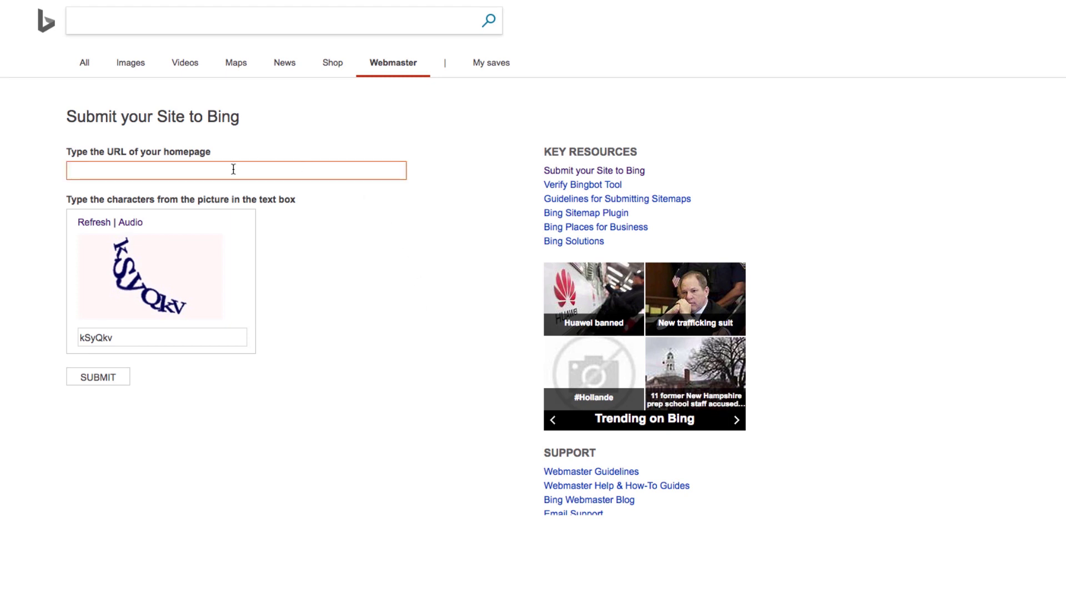
left_click(234, 169)
key("Down")
key("Return")
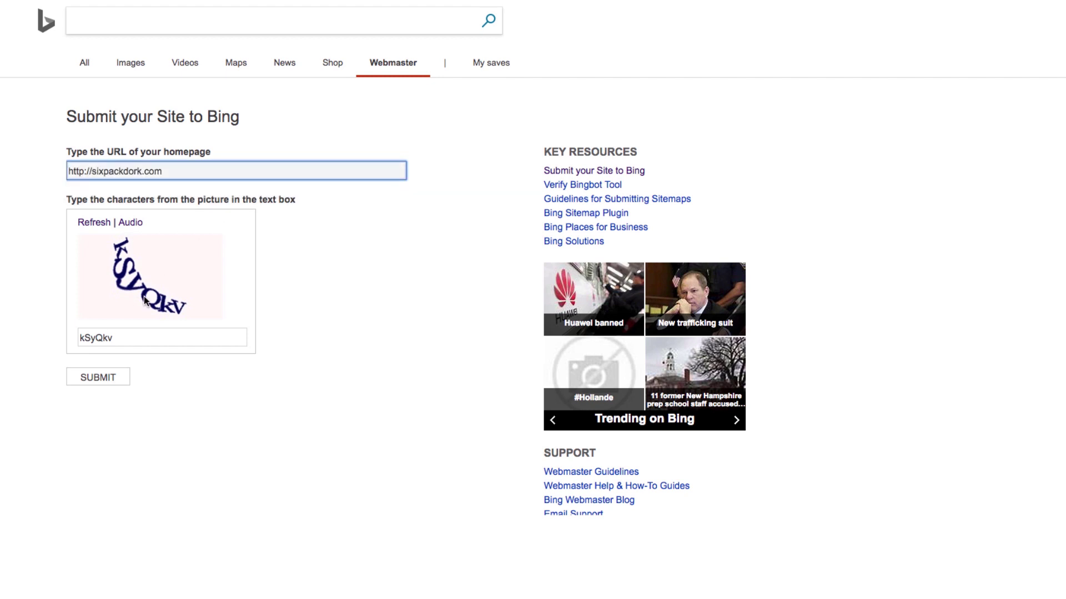
left_click(105, 383)
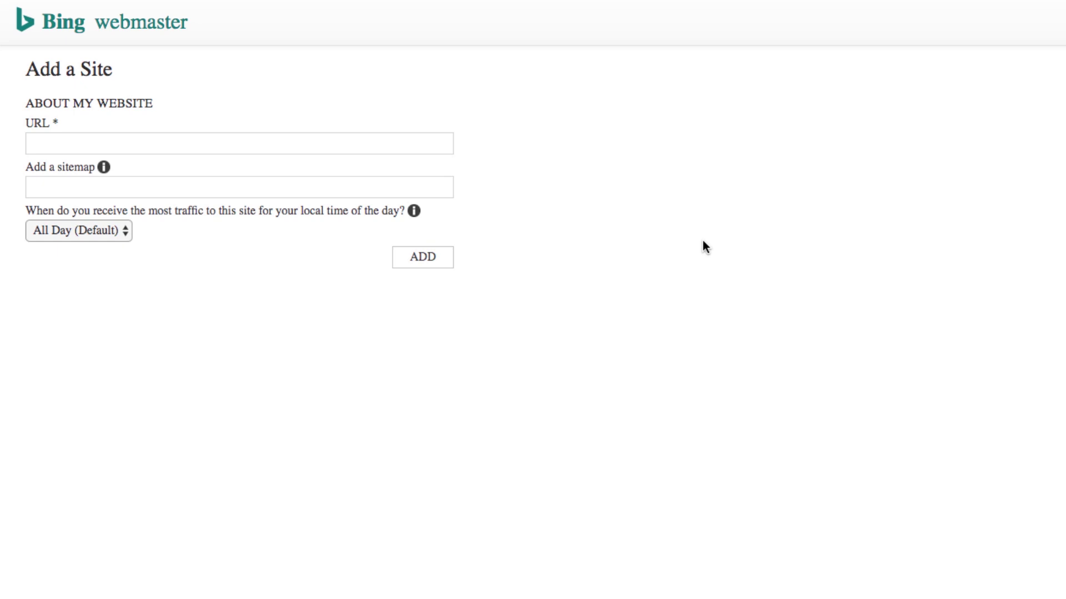
left_click(326, 147)
type("sixpackdork.com")
left_click(313, 185)
type("sixpackdork.com")
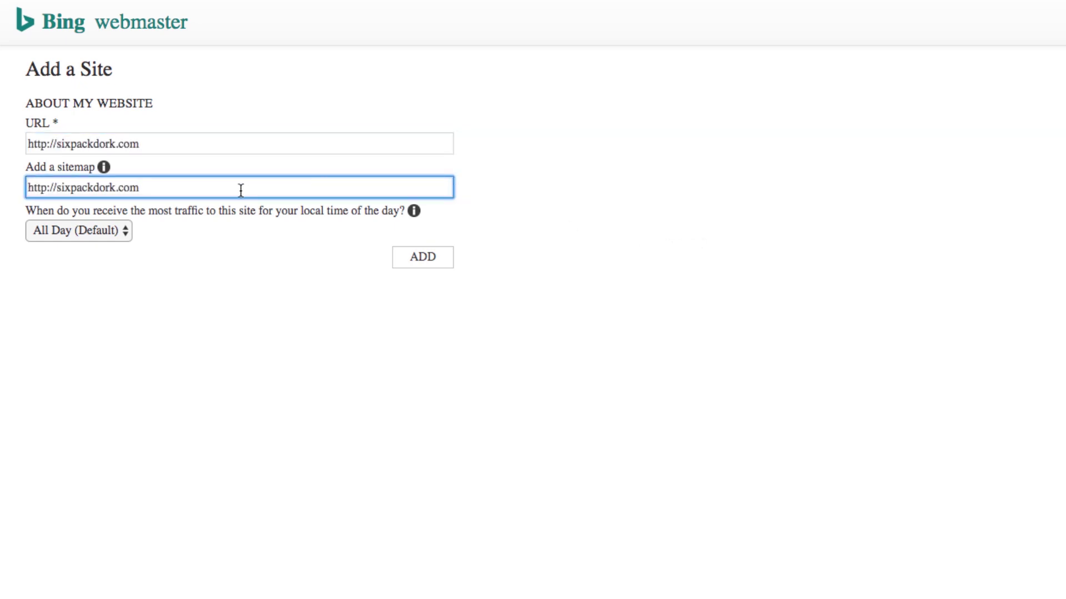
type("/sitemap.xml")
left_click(426, 265)
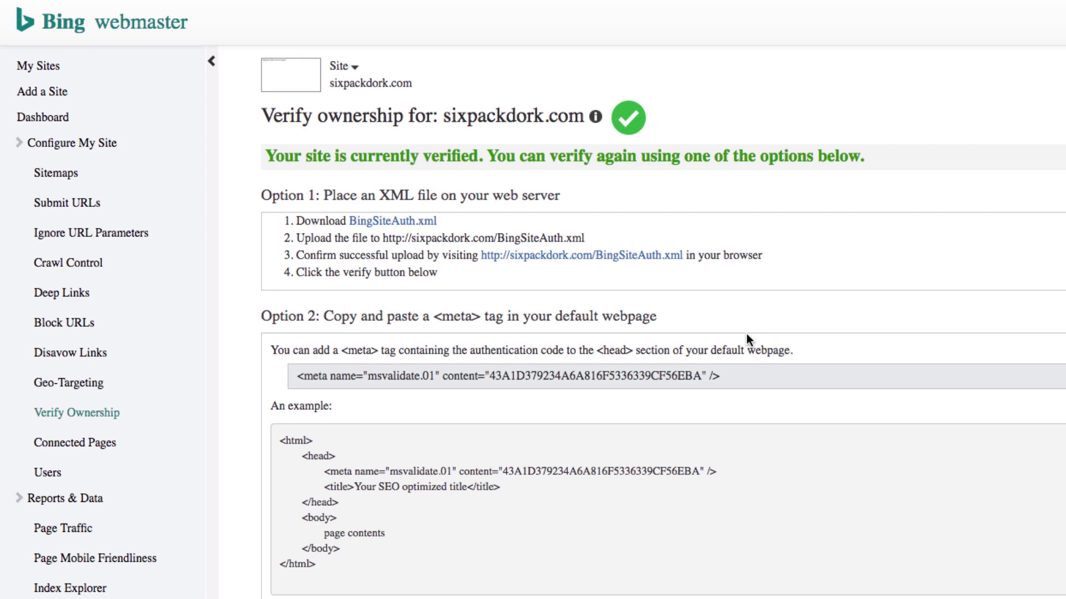
In a new tab, load google.com and search for site:sixpackdork.com
key("super+t")
type("google/co")
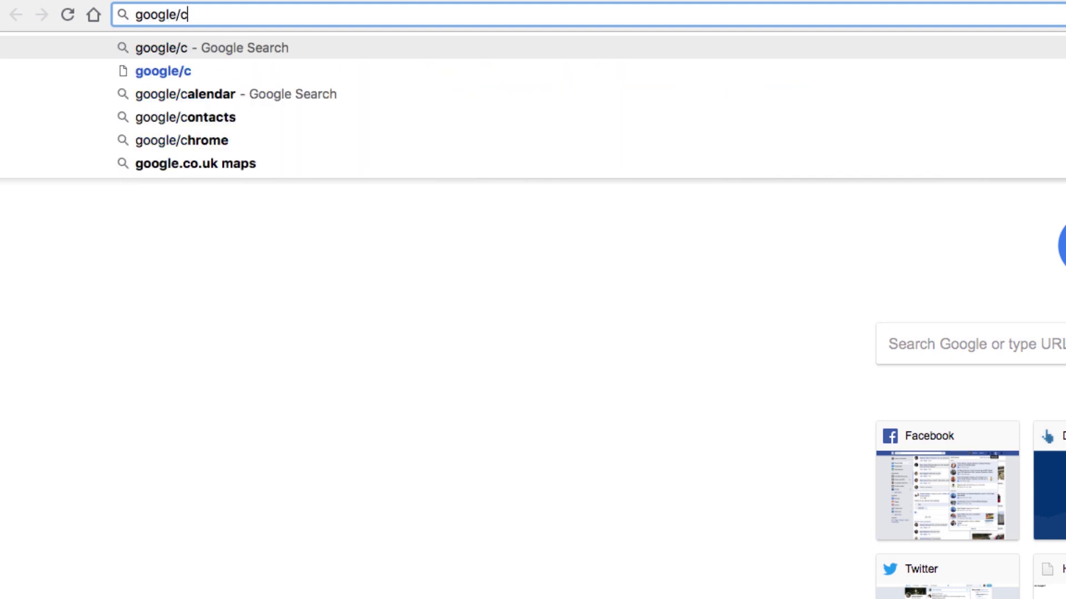
key("BackSpace")
key("BackSpace")
key("BackSpace")
type(".com")
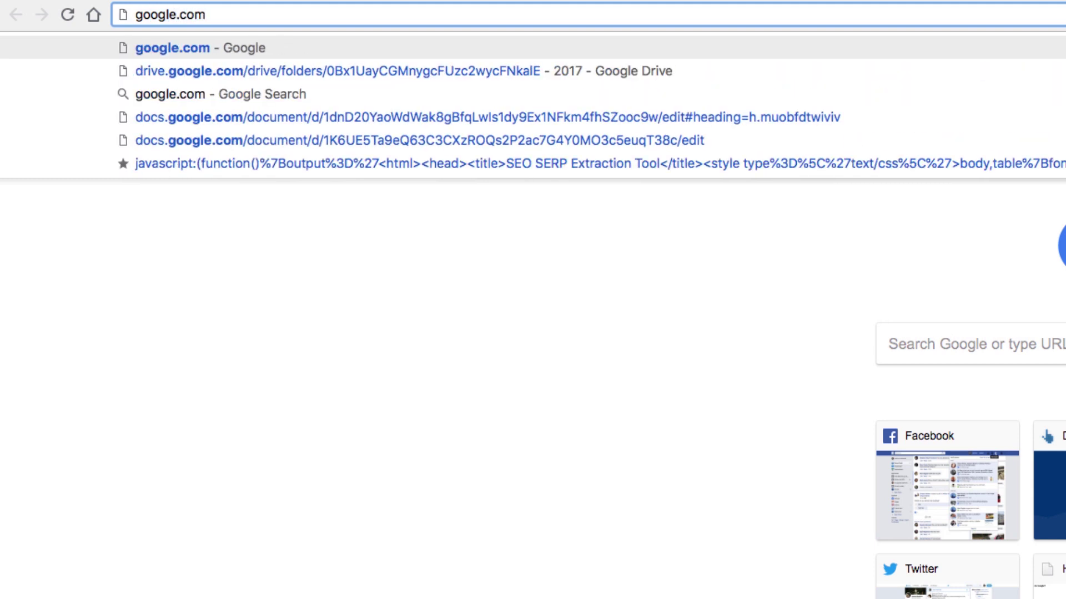
key("Return")
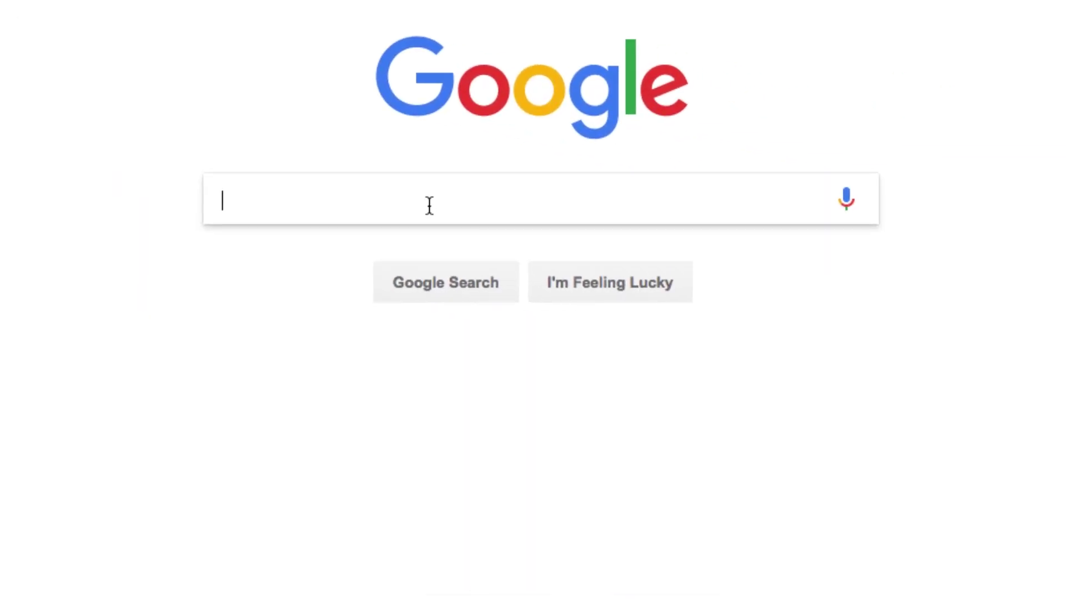
type("site:sixpac")
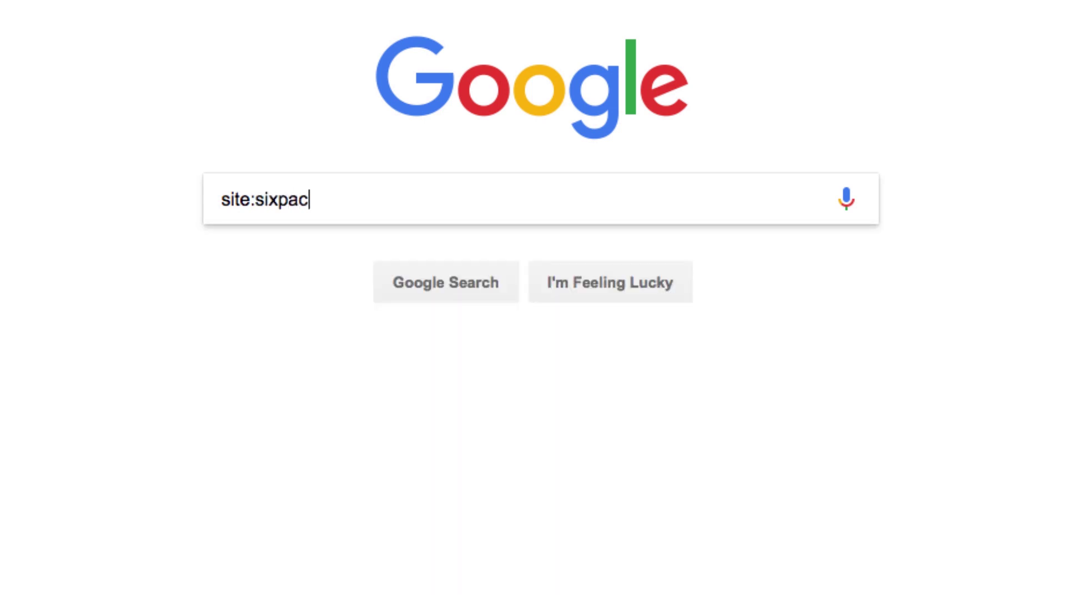
type("kdork.com")
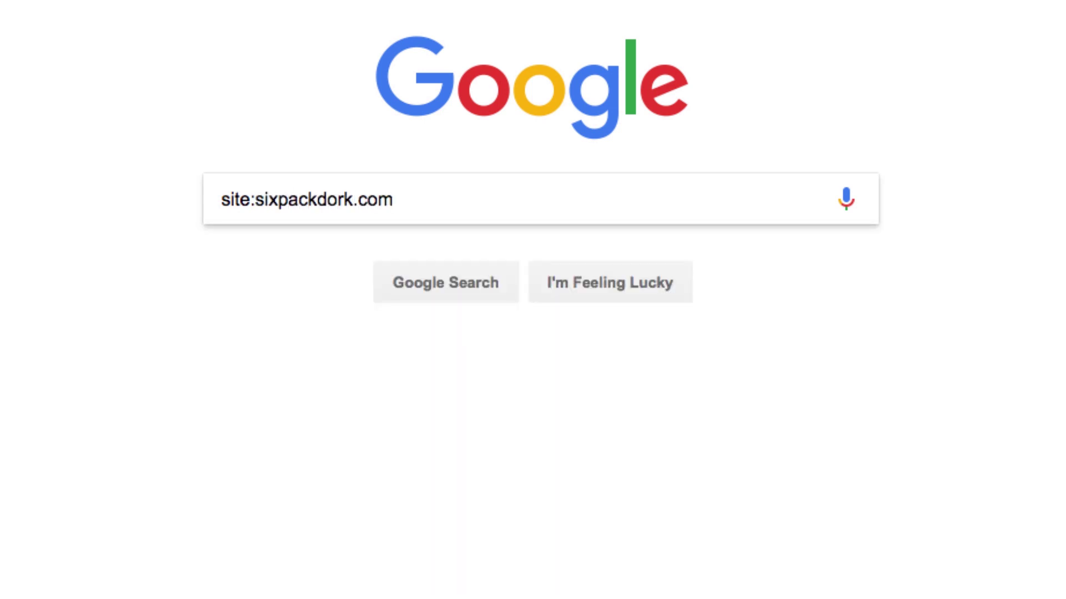
key("Return")
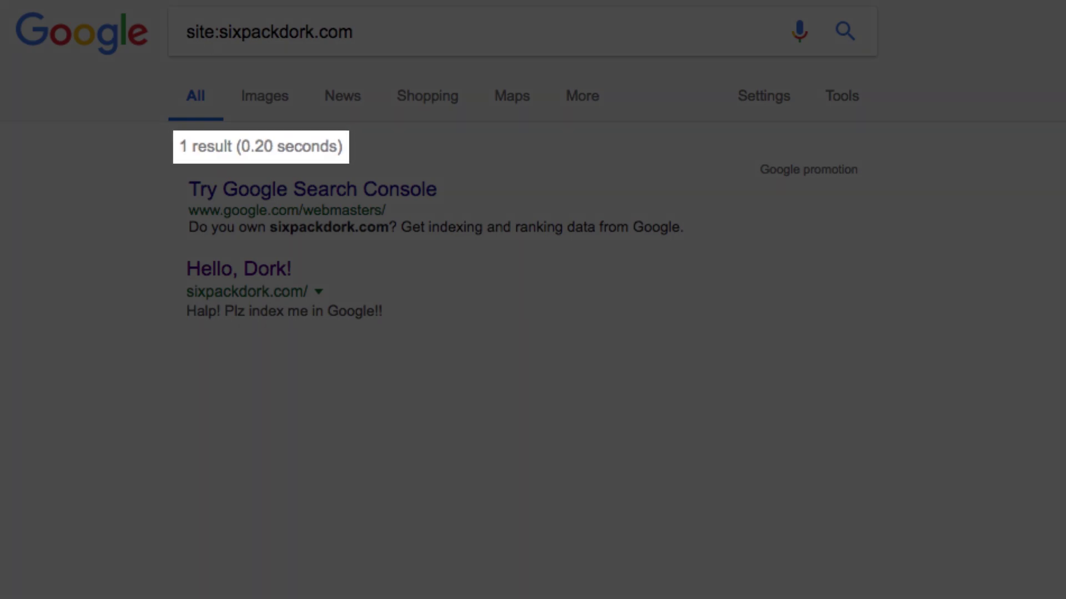